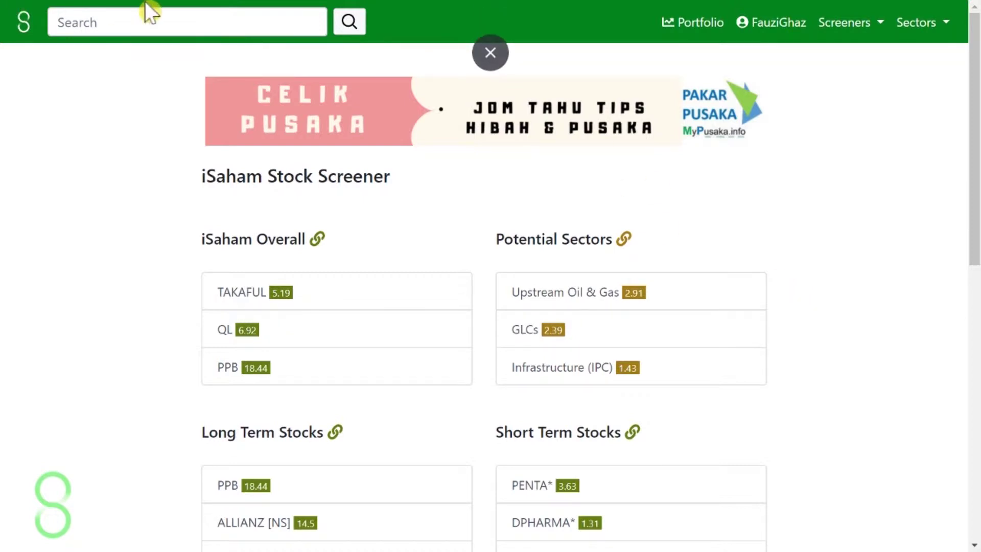
Open the Buy Calculator from the home page footer and view its Standard version before returning to Small & Mid Cap.
scroll(383, 240, down, 8)
scroll(371, 228, down, 4)
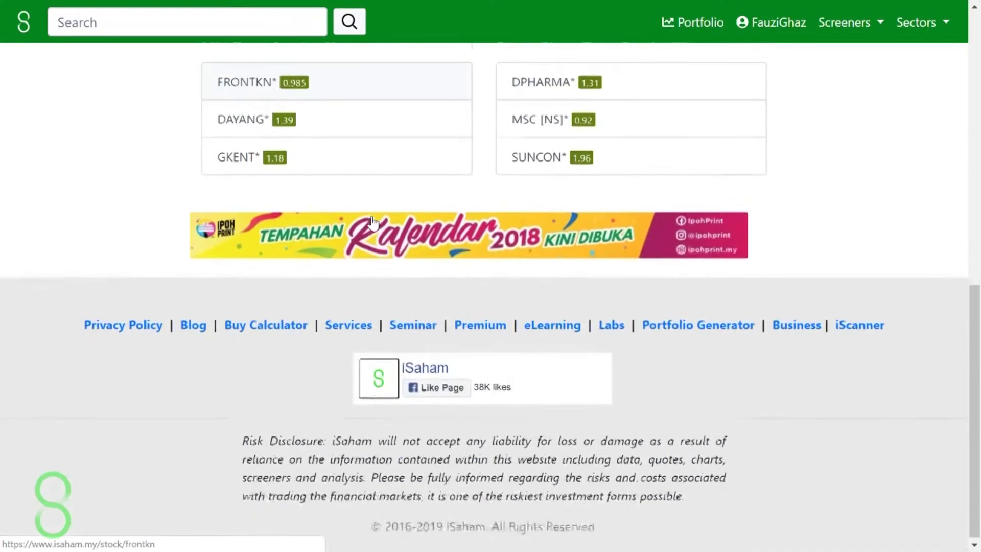
click(262, 324)
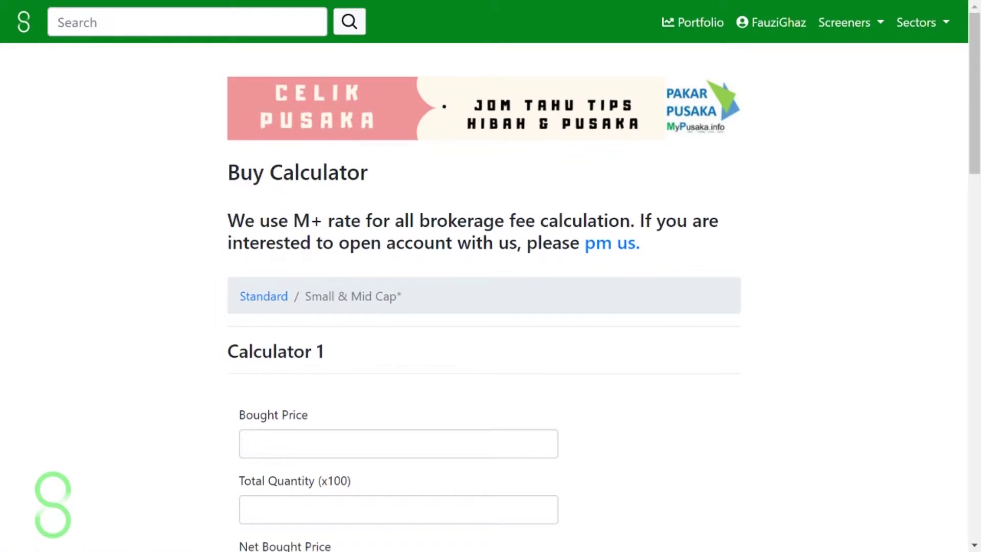
click(261, 298)
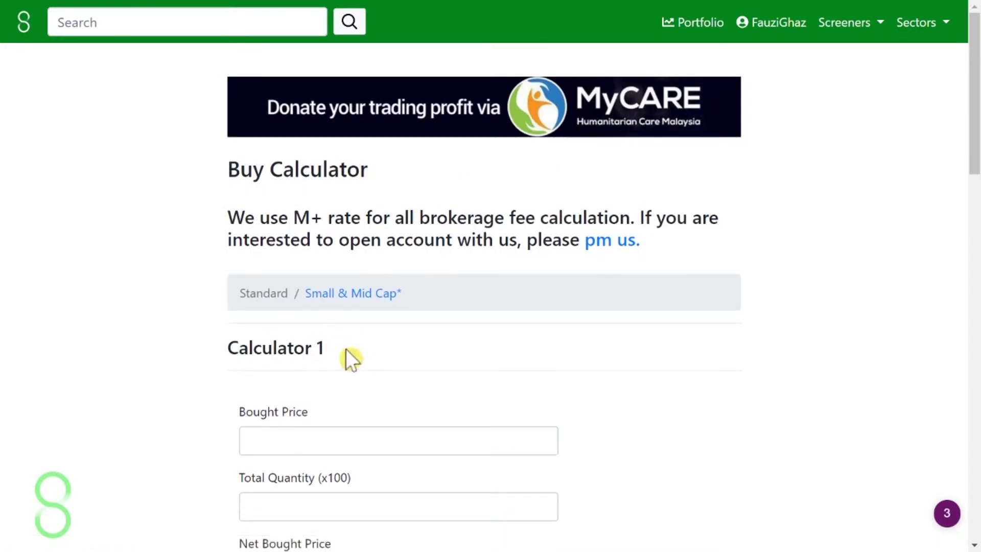
click(344, 299)
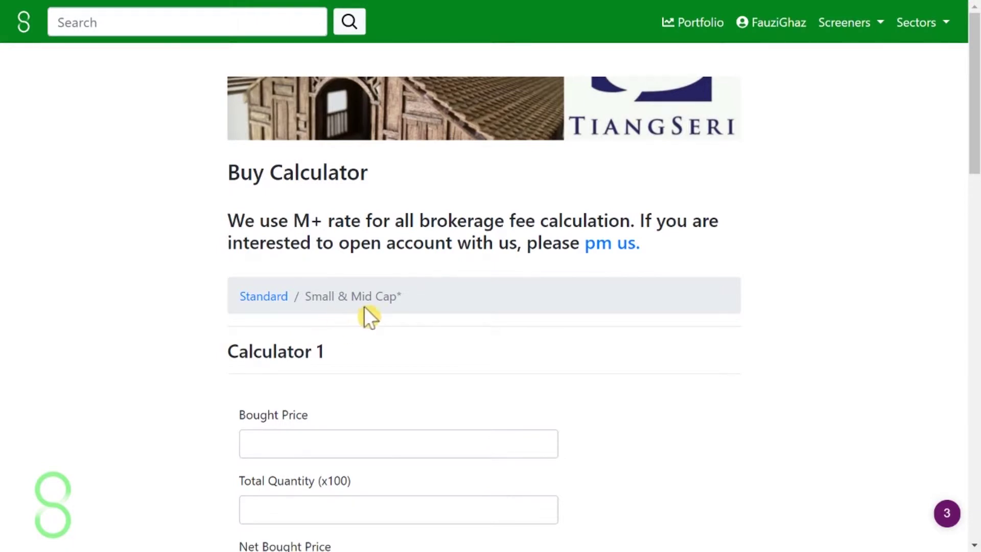
Return to the iSaham home page and look through the stock screener lists for names marked with an asterisk.
click(21, 30)
scroll(373, 220, down, 1)
scroll(382, 207, down, 4)
scroll(403, 255, down, 1)
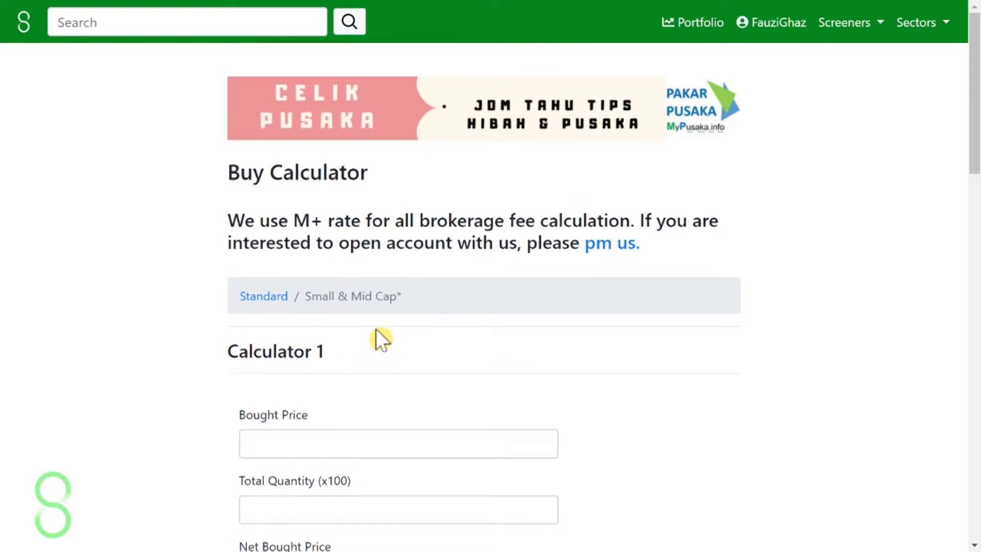
In Calculator 1 of the Small & Mid Cap Buy Calculator, enter a bought price of 154 and a total quantity of 5.
scroll(376, 337, down, 10)
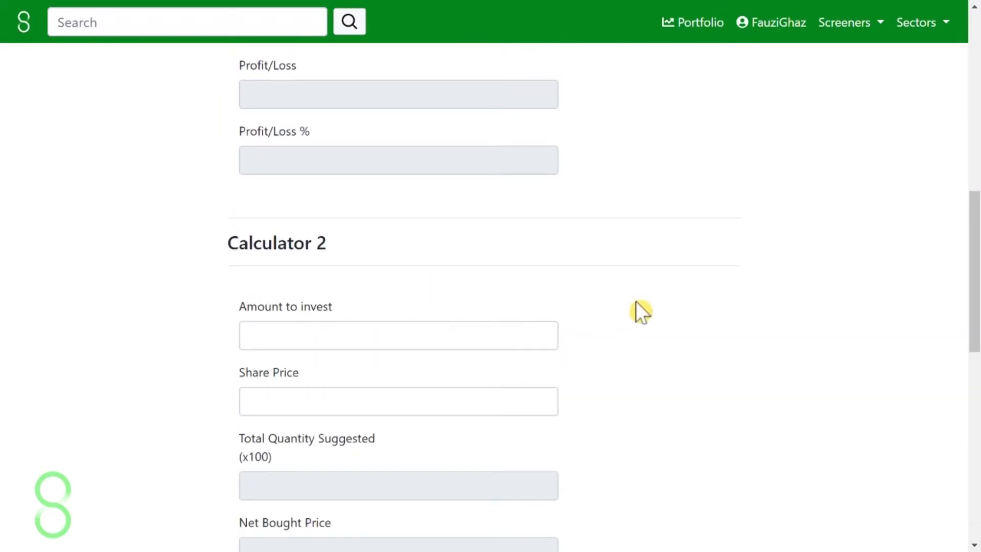
scroll(641, 311, up, 4)
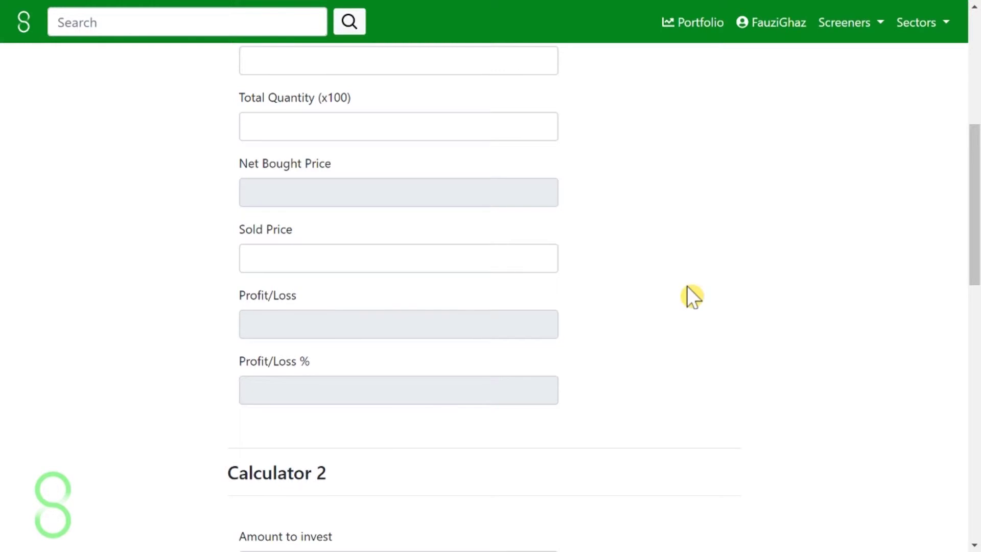
scroll(687, 286, up, 3)
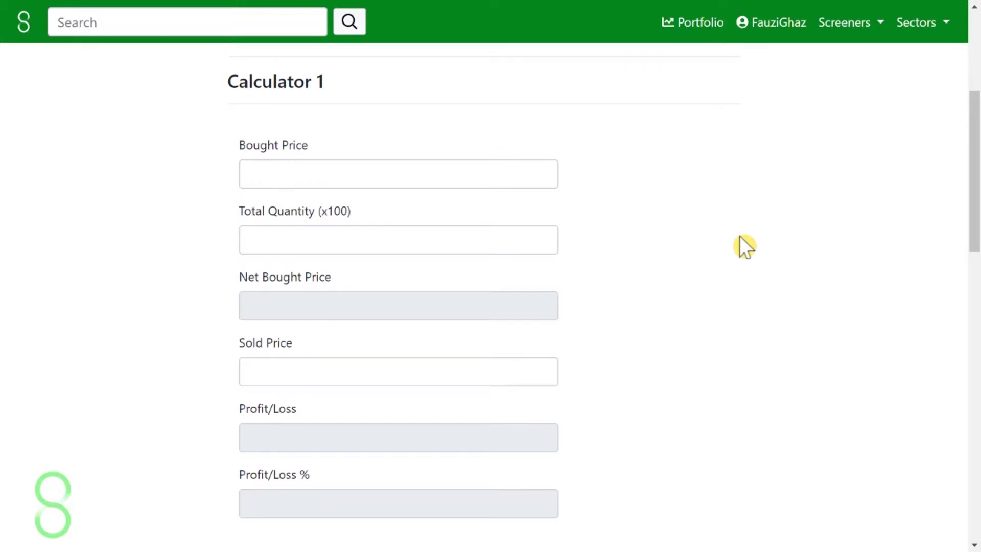
click(399, 173)
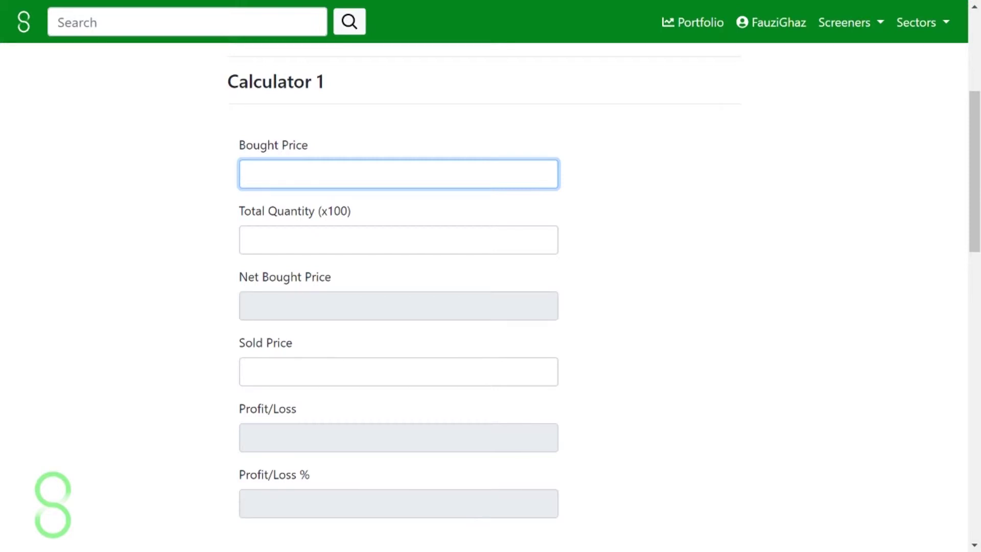
text(154)
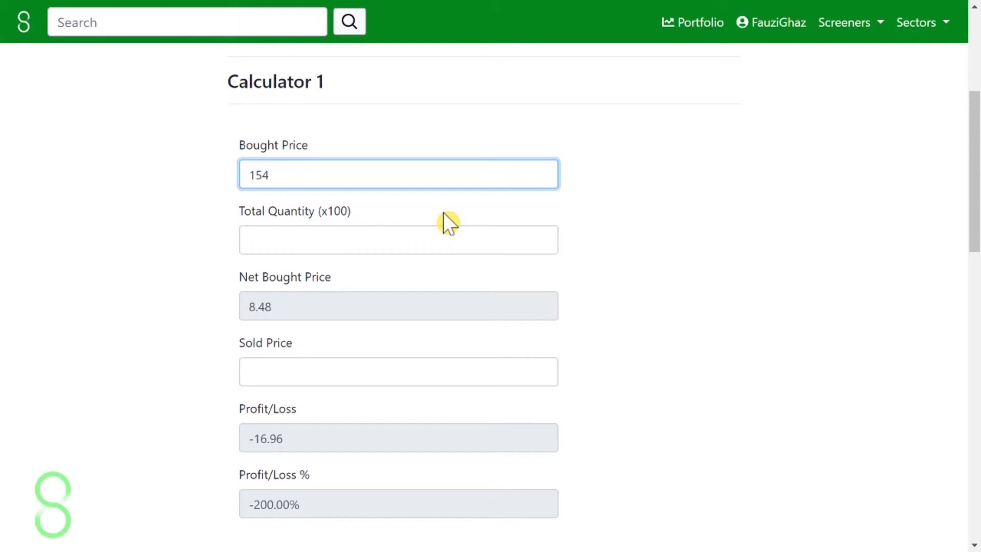
key(Tab)
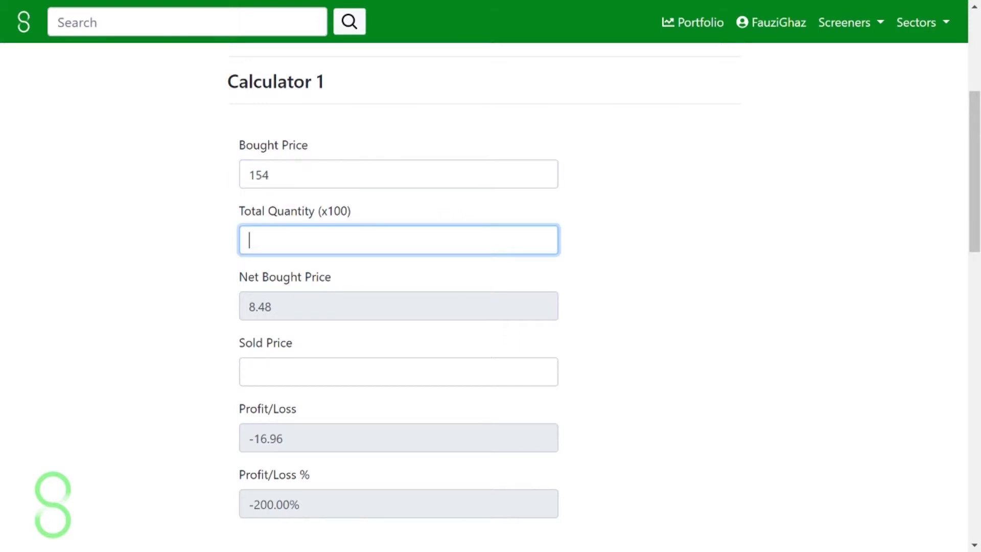
text(5)
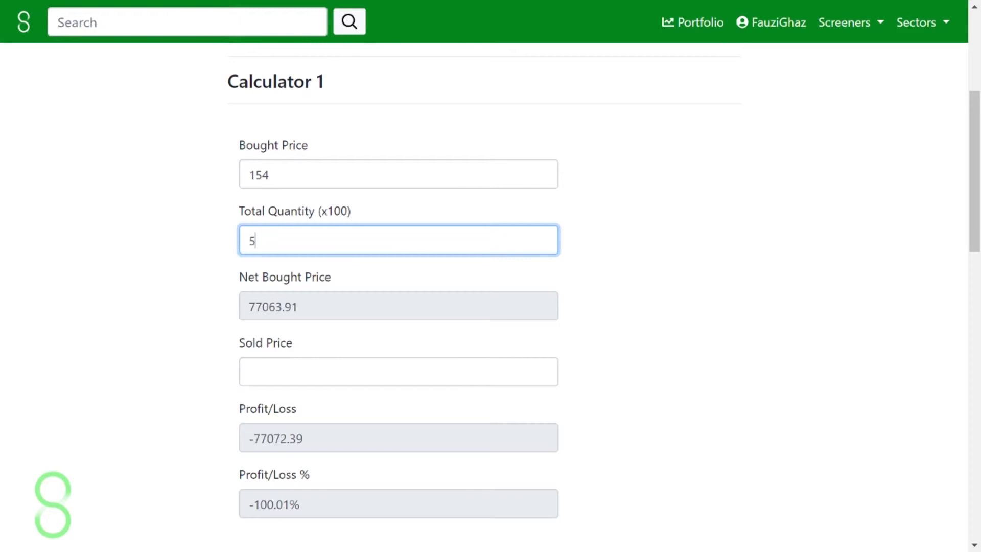
Set the sold price in Calculator 1 to 156 to work out the trade's profit or loss.
click(364, 360)
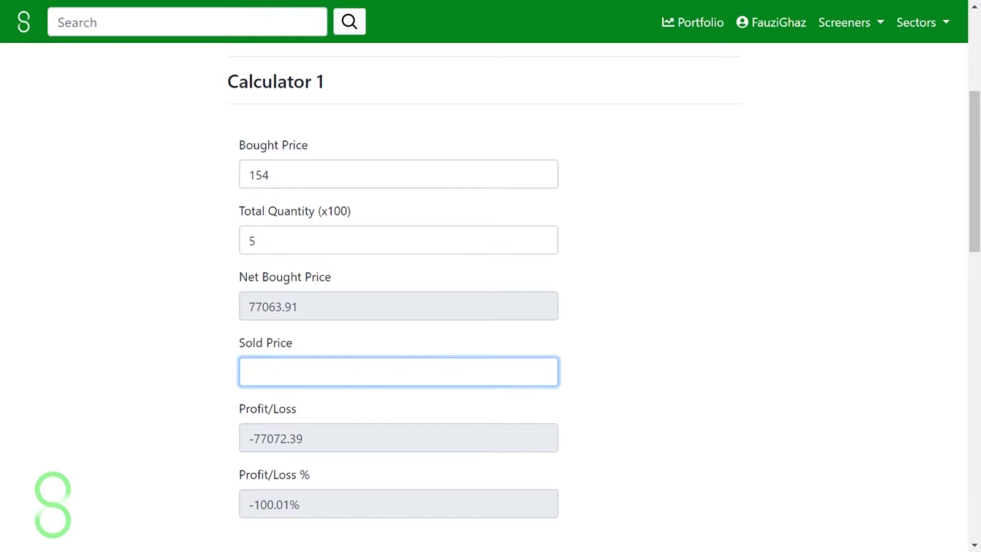
scroll(198, 328, down, 1)
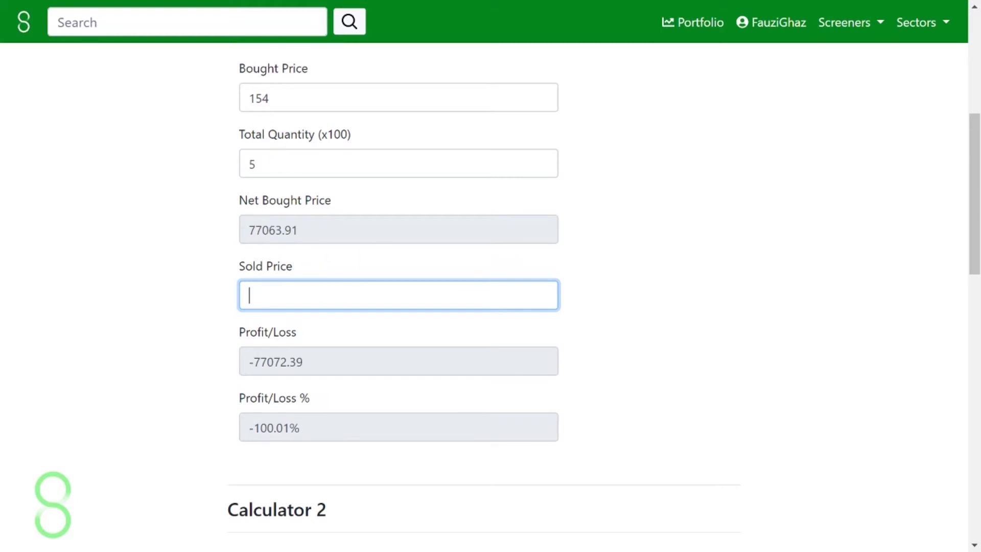
text(156)
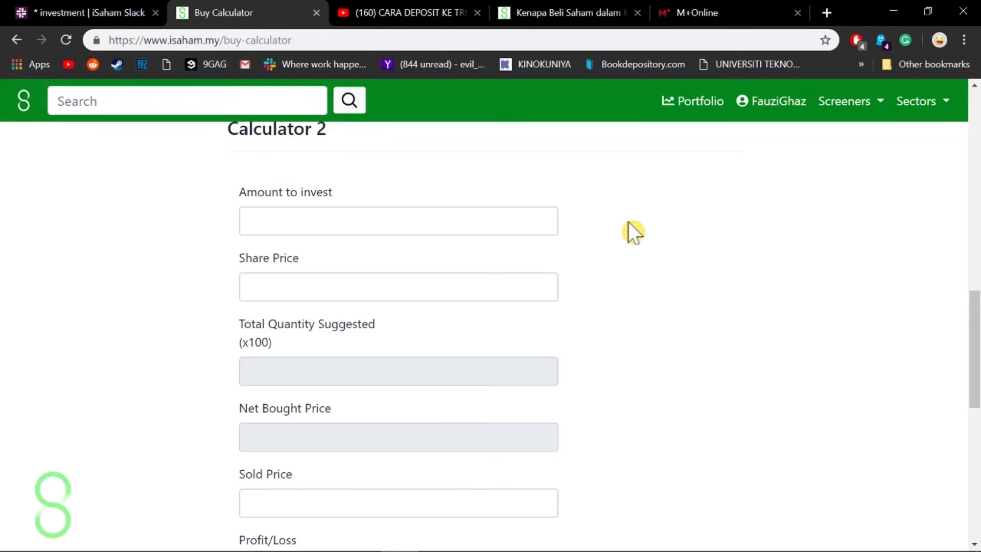
In Calculator 2, enter 78000 as the amount to invest and 154 as the share price.
click(513, 225)
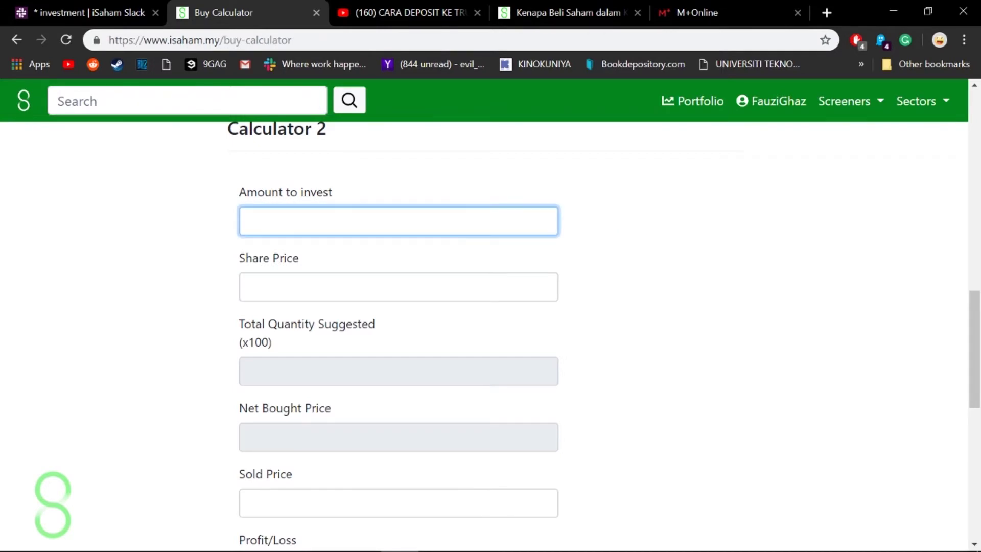
scroll(617, 290, up, 8)
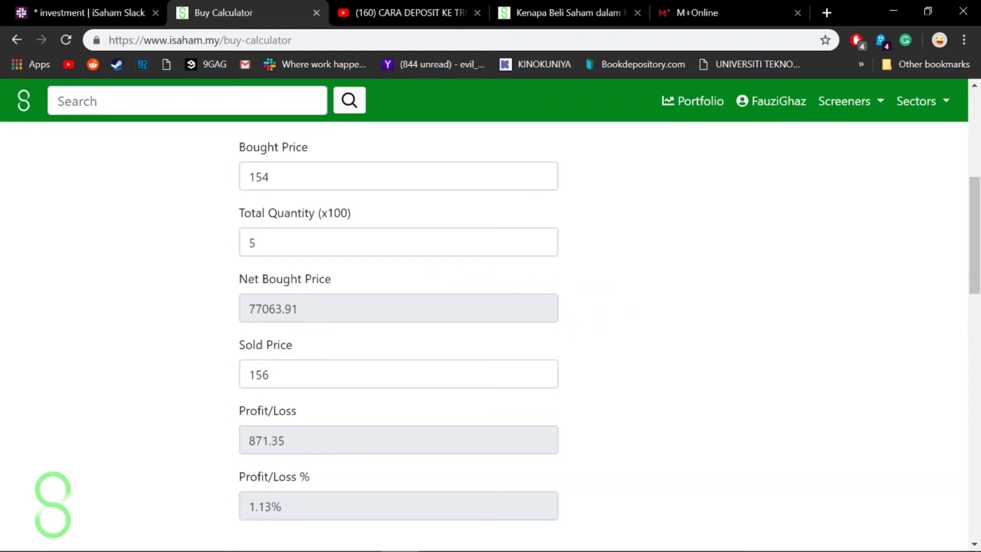
scroll(316, 336, down, 1)
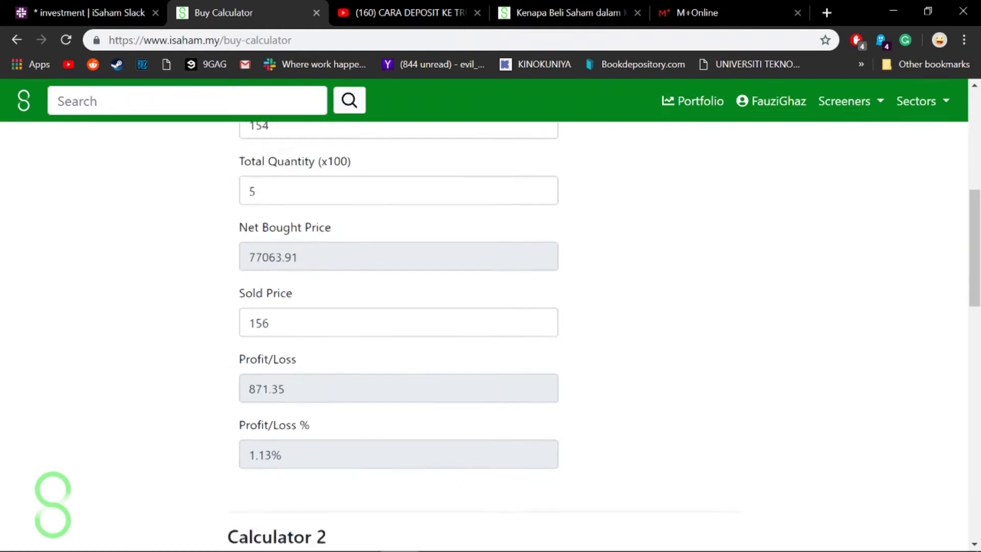
scroll(388, 276, down, 5)
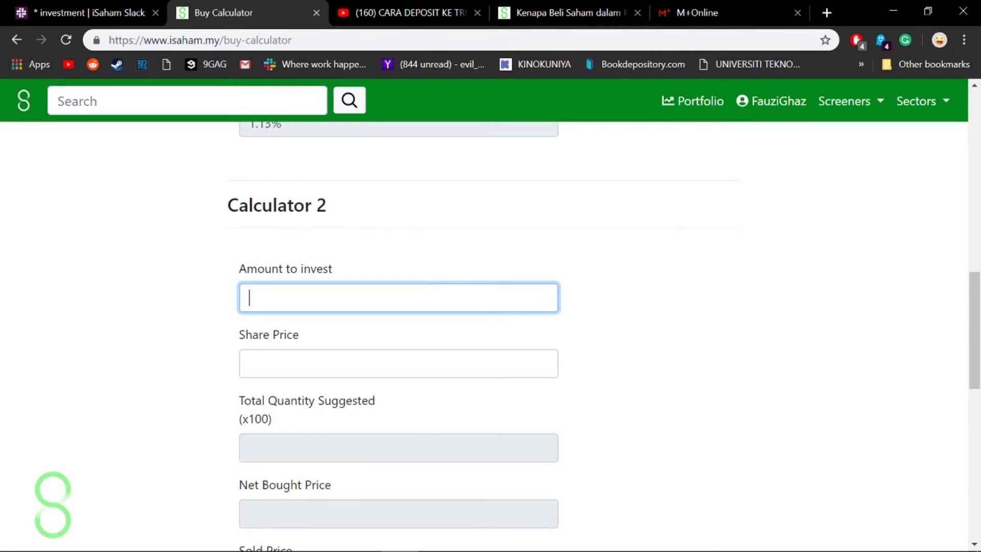
text(78000)
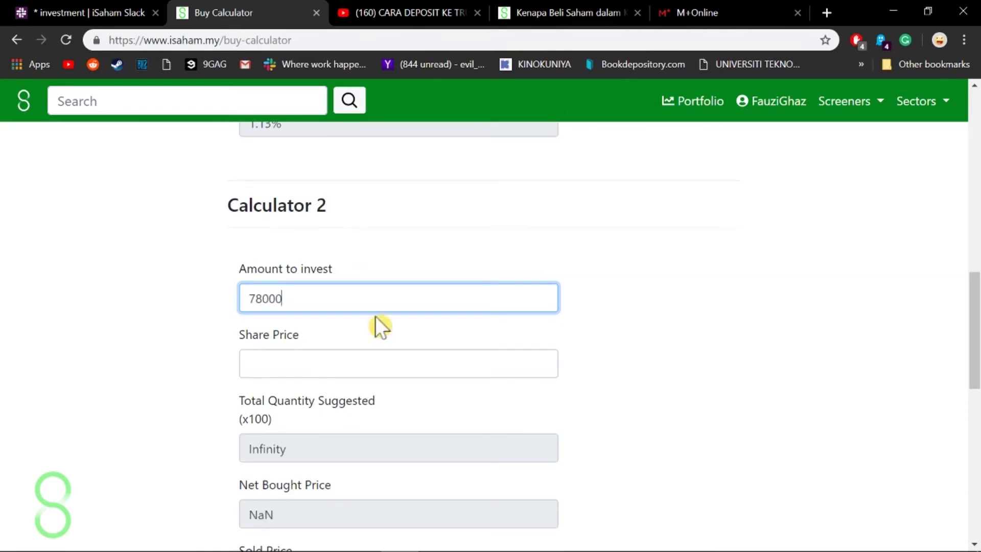
scroll(379, 327, down, 1)
key(Tab)
text(154)
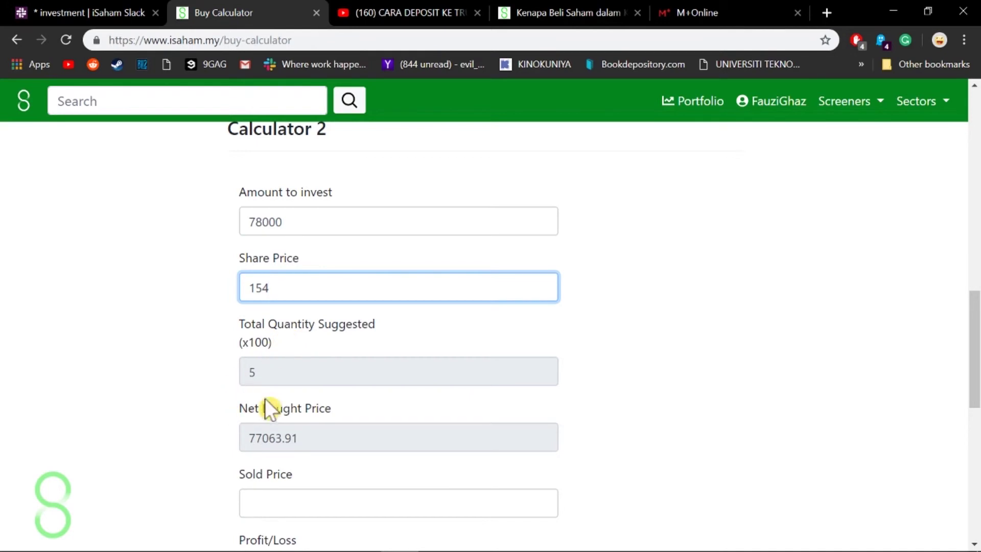
Compare Calculator 2's entries with Calculator 1 and set the sold price in Calculator 2 to 156.
scroll(440, 404, up, 5)
scroll(467, 409, up, 1)
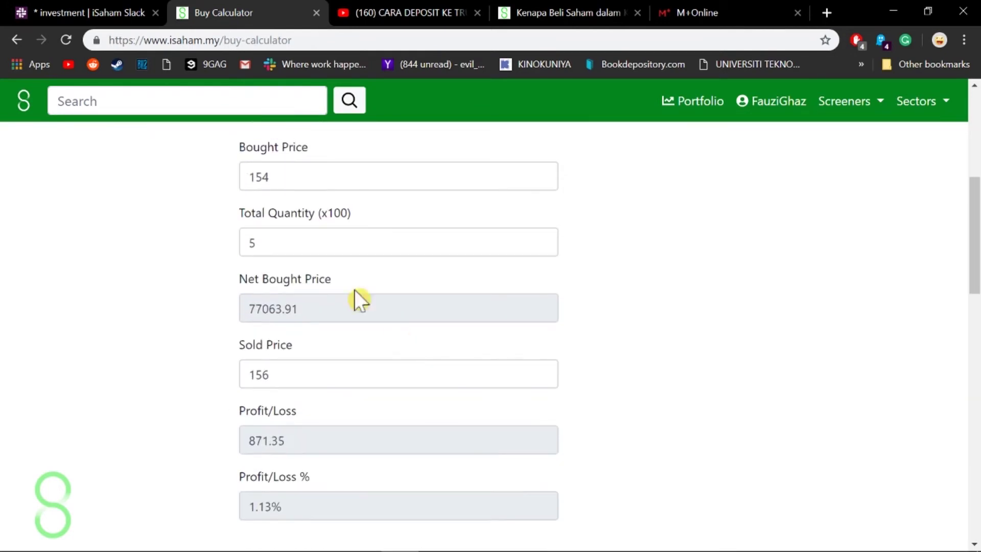
scroll(416, 265, down, 8)
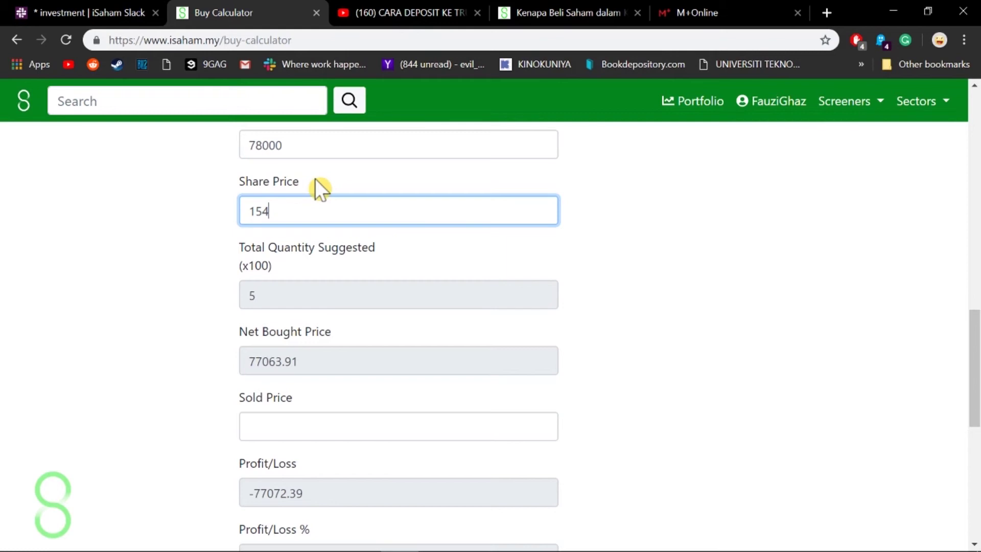
scroll(315, 180, up, 2)
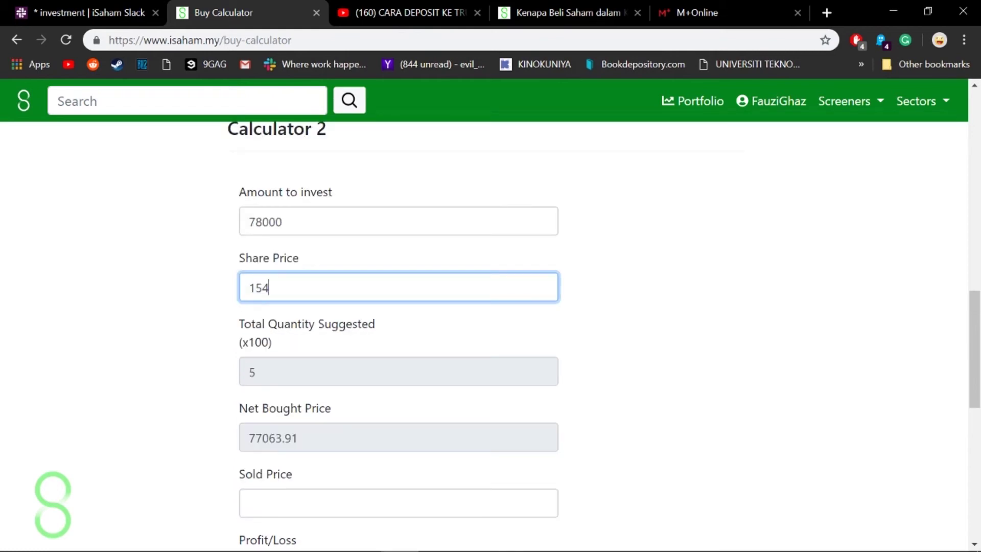
scroll(365, 237, down, 2)
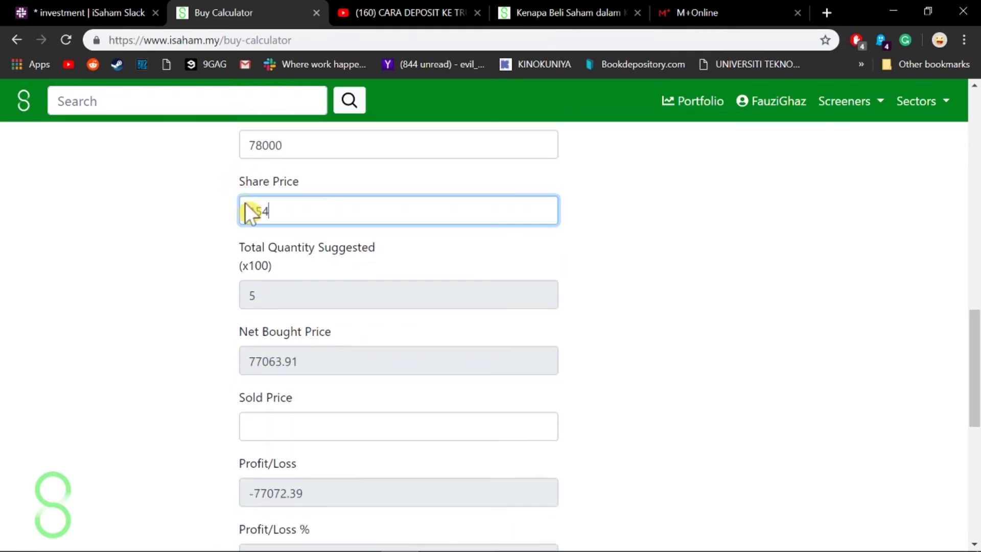
scroll(398, 332, down, 1)
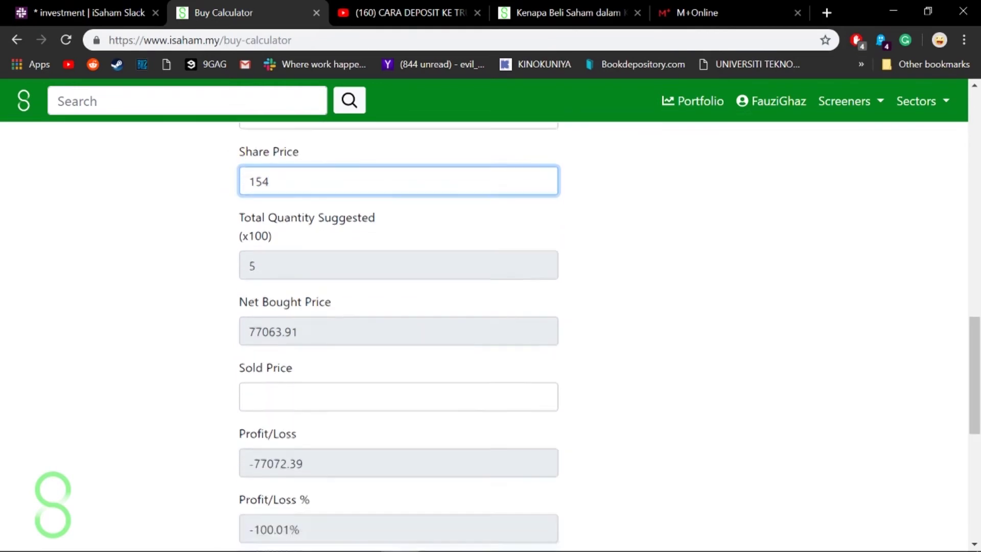
scroll(228, 211, down, 1)
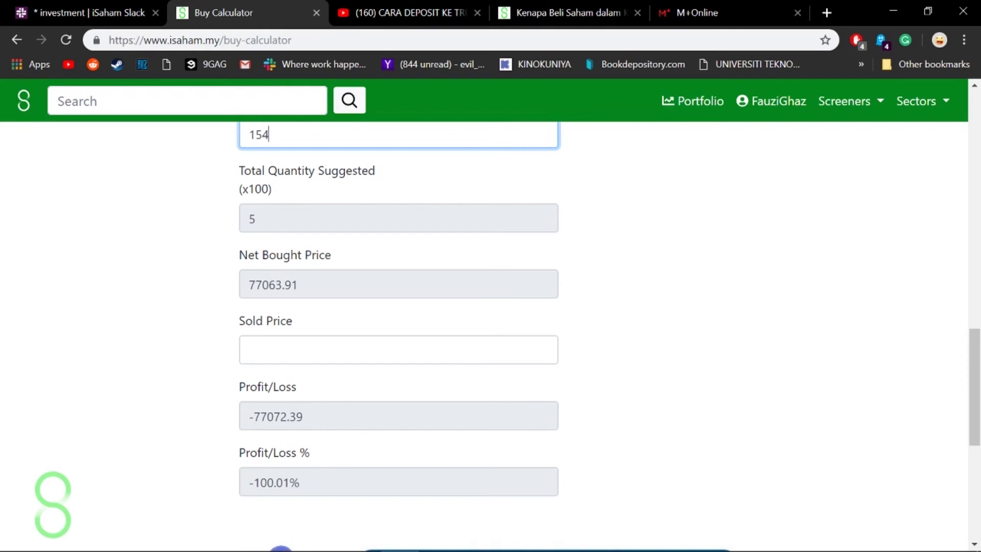
click(250, 349)
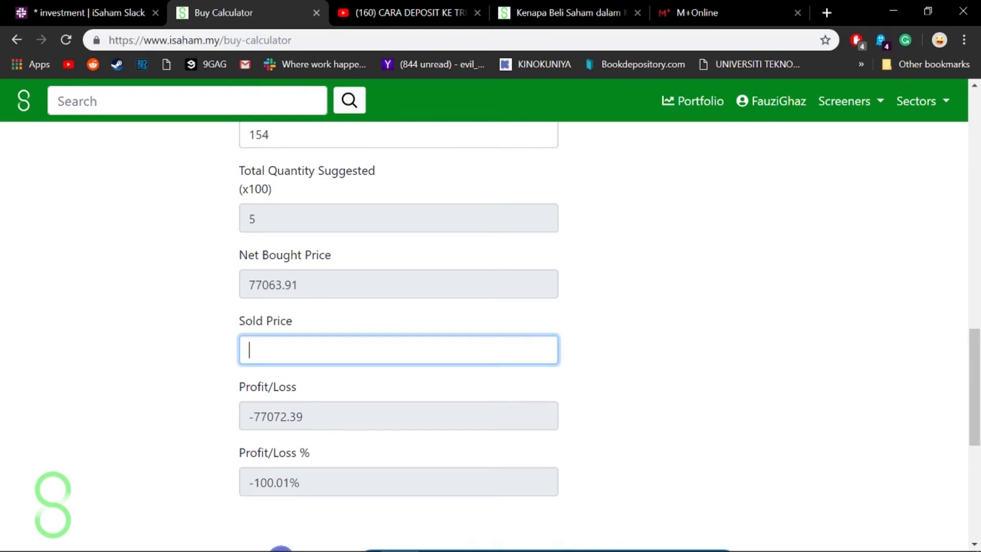
text(156)
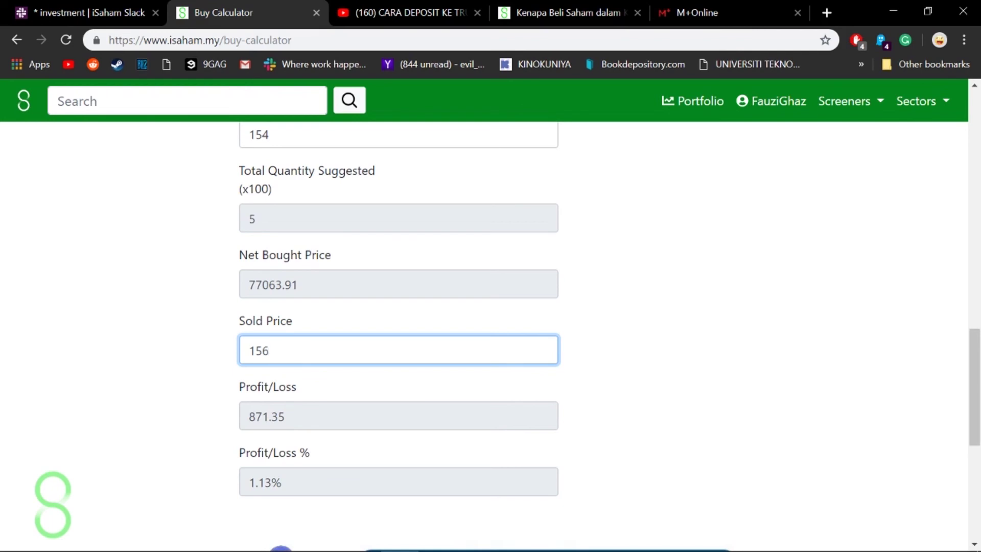